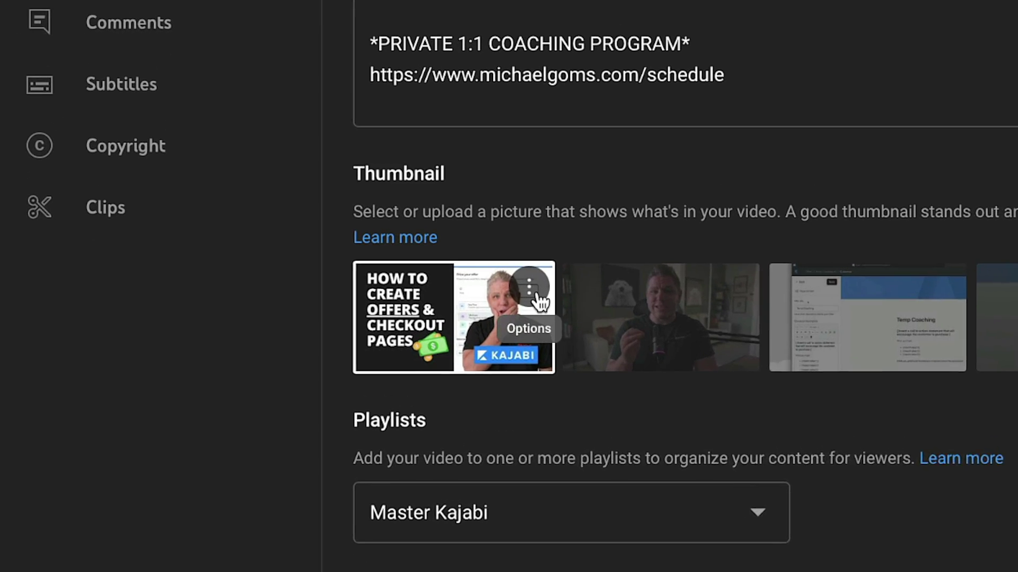
# Open the options menu on the video's current thumbnail.
pyautogui.click(556, 291)
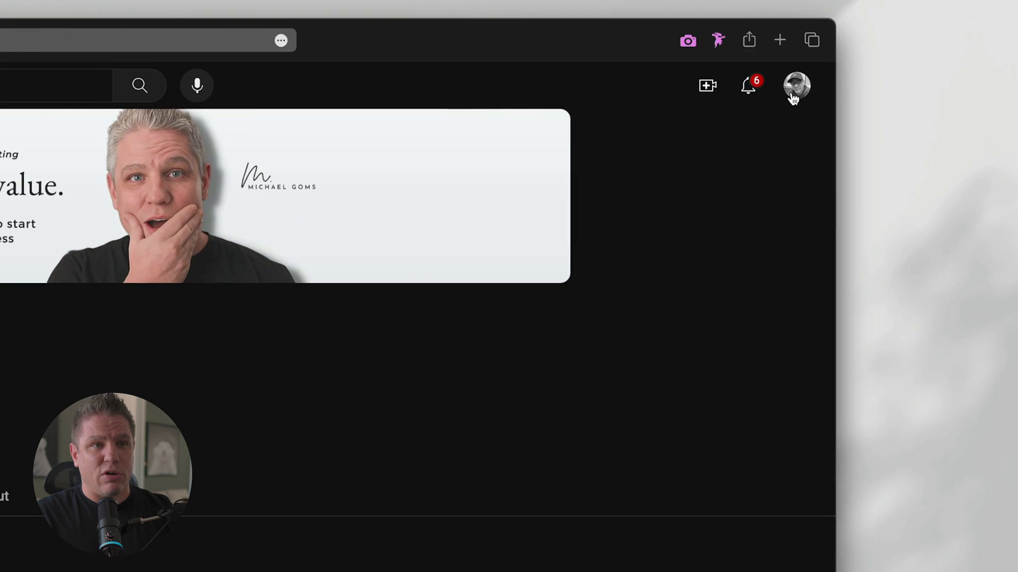
# Switch from the personal channel to Lasting Creative and confirm it is now the active channel.
pyautogui.click(911, 56)
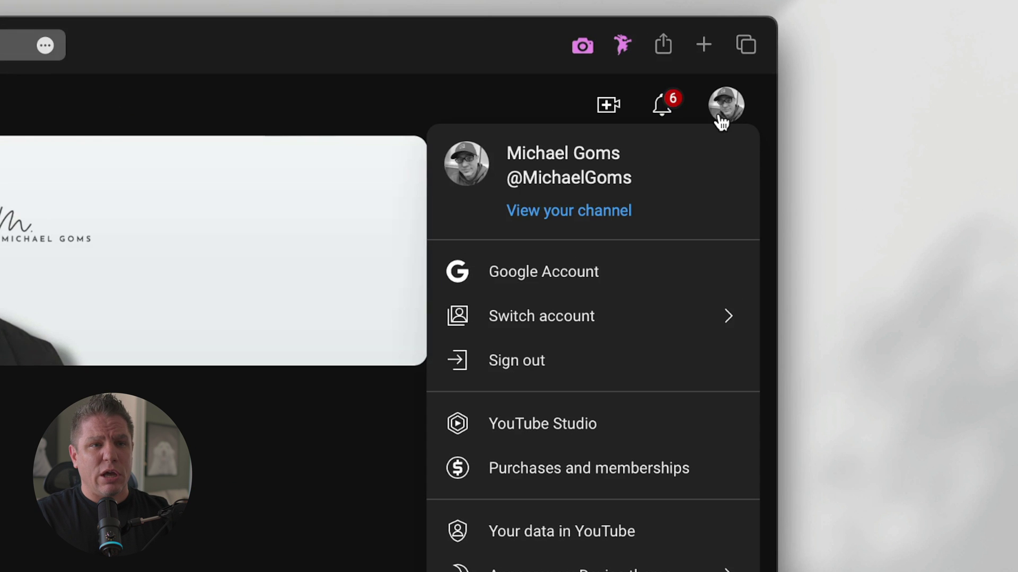
pyautogui.click(622, 333)
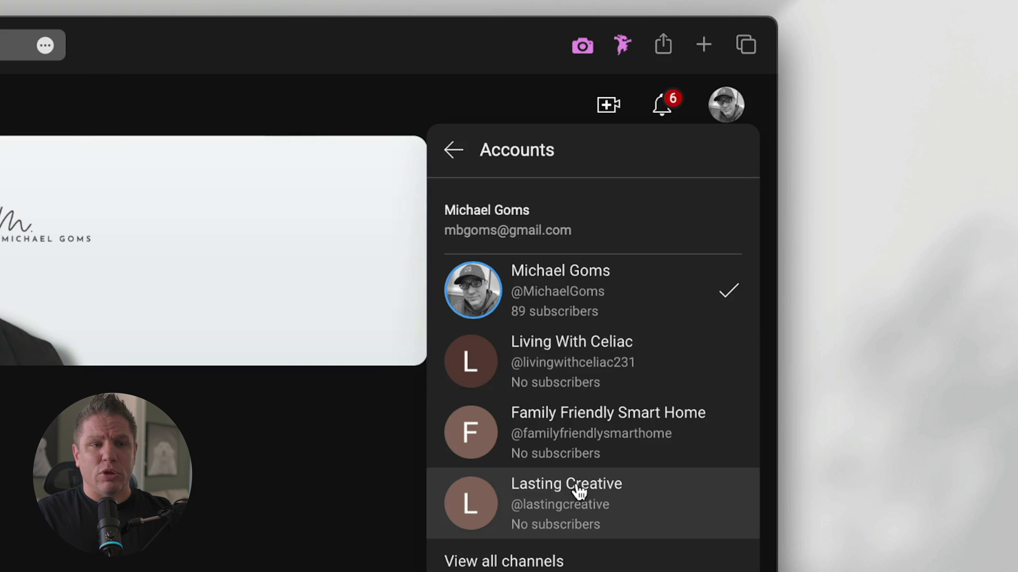
pyautogui.click(550, 501)
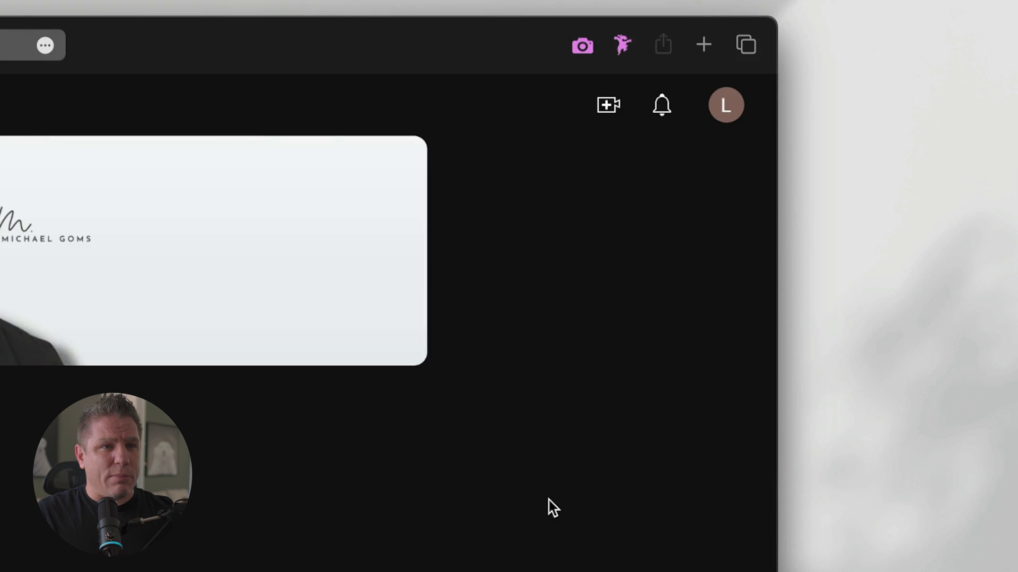
pyautogui.click(723, 109)
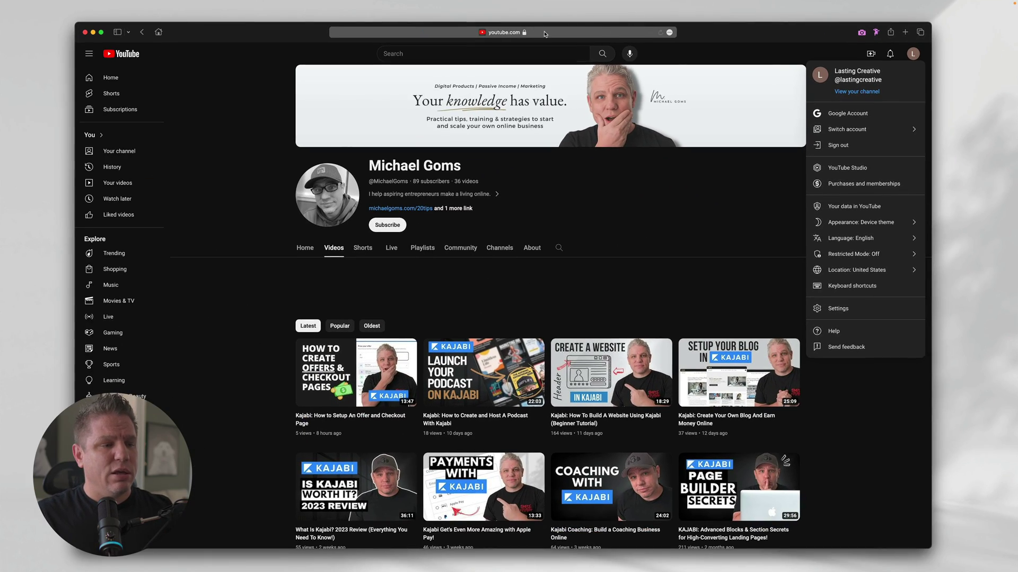
# Load youtube.com/verify and start entering the phone number for verification.
pyautogui.click(546, 33)
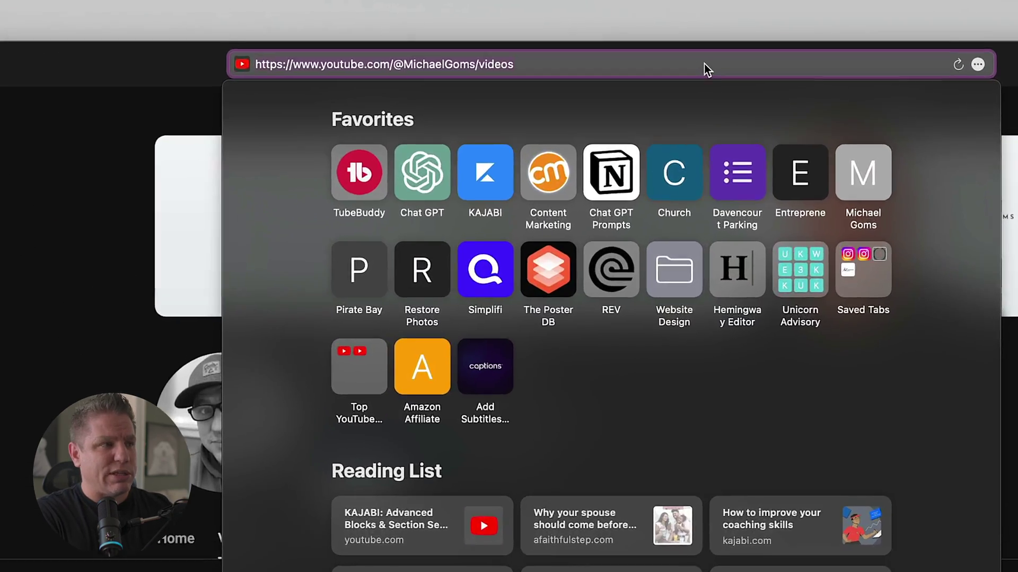
pyautogui.write('youtube.com')
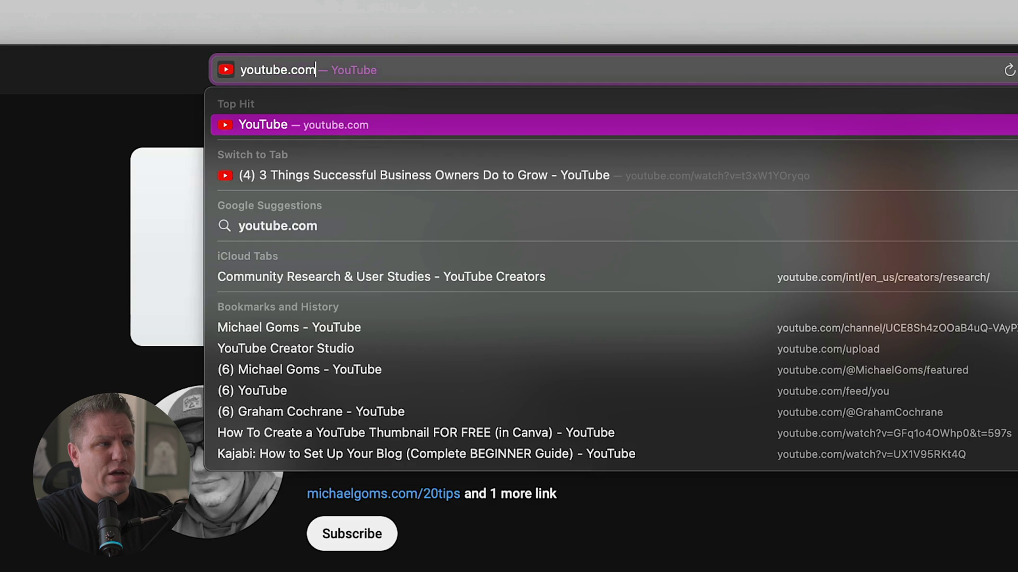
pyautogui.write('/verify')
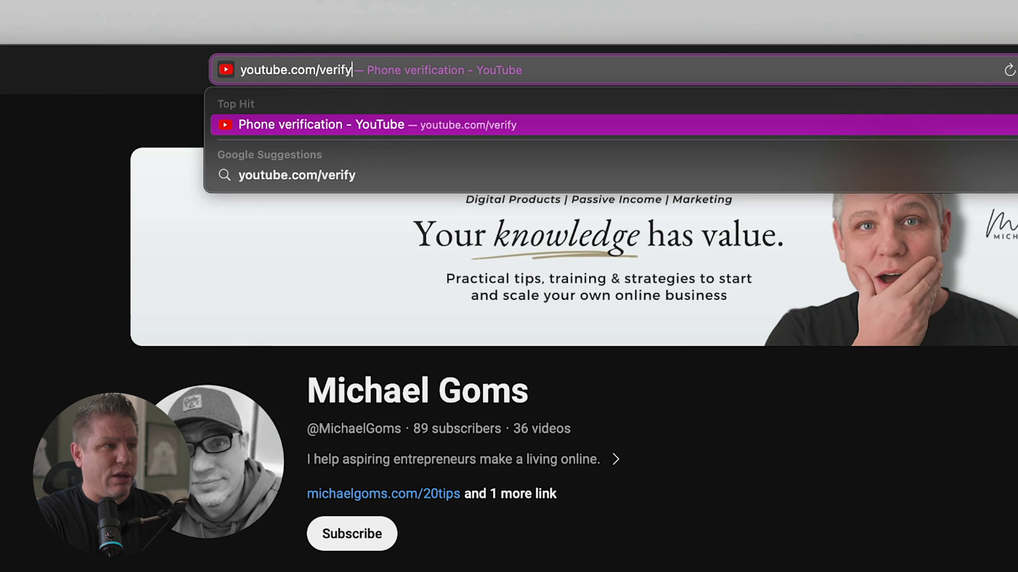
pyautogui.press('Return')
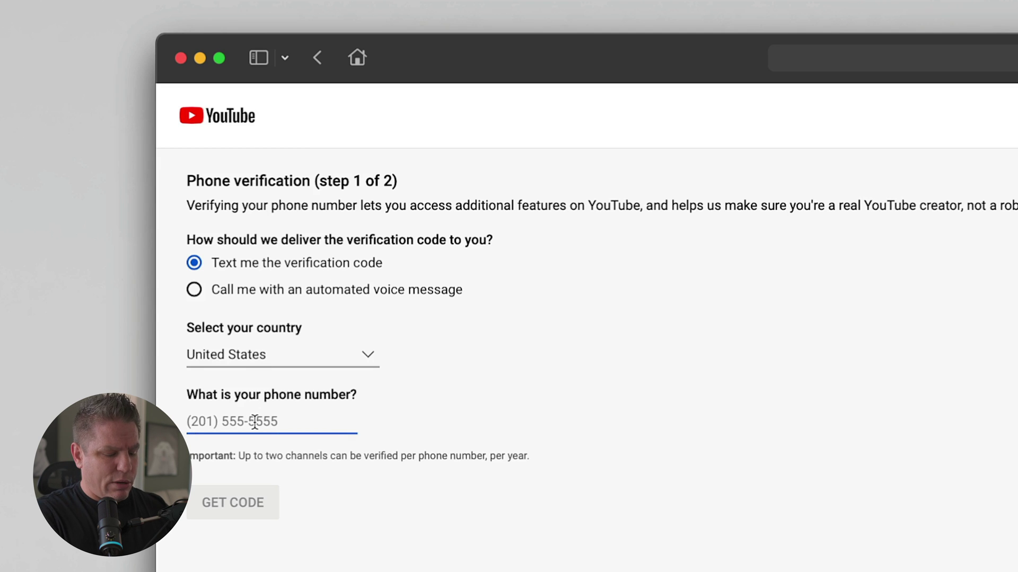
pyautogui.write('555')
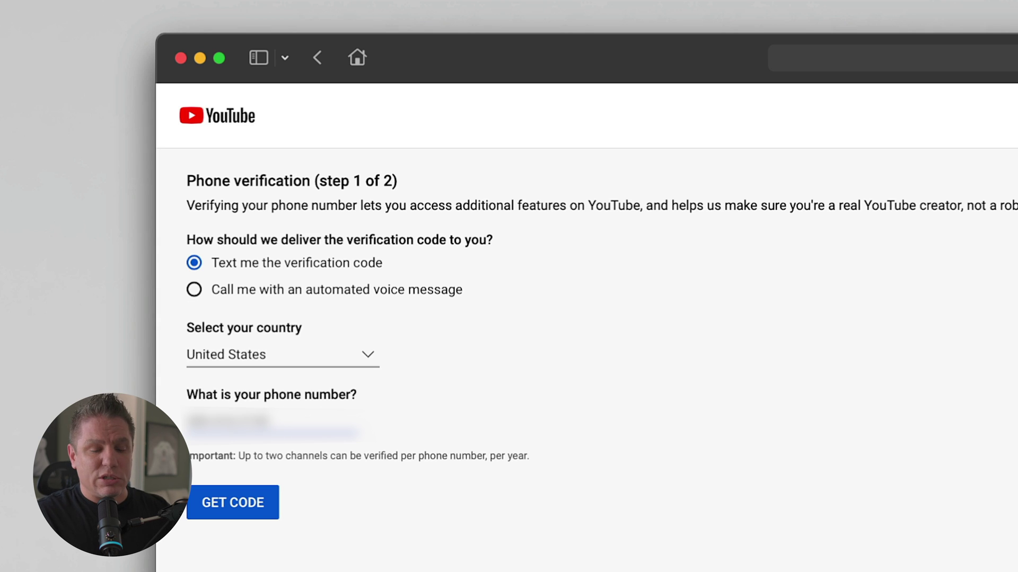
# Have the verification code texted, autofill it into the code field and submit it.
pyautogui.click(235, 503)
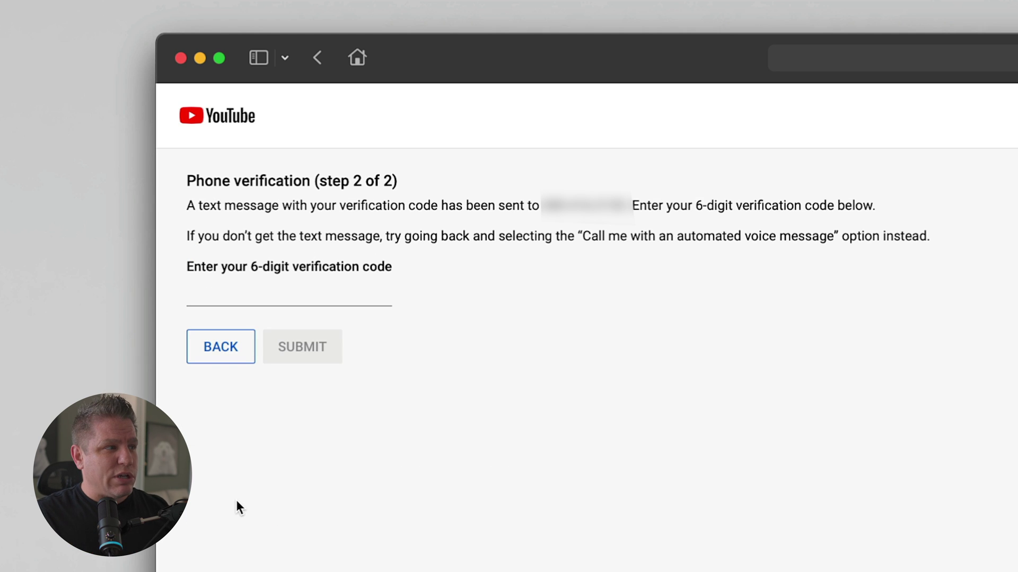
pyautogui.click(232, 286)
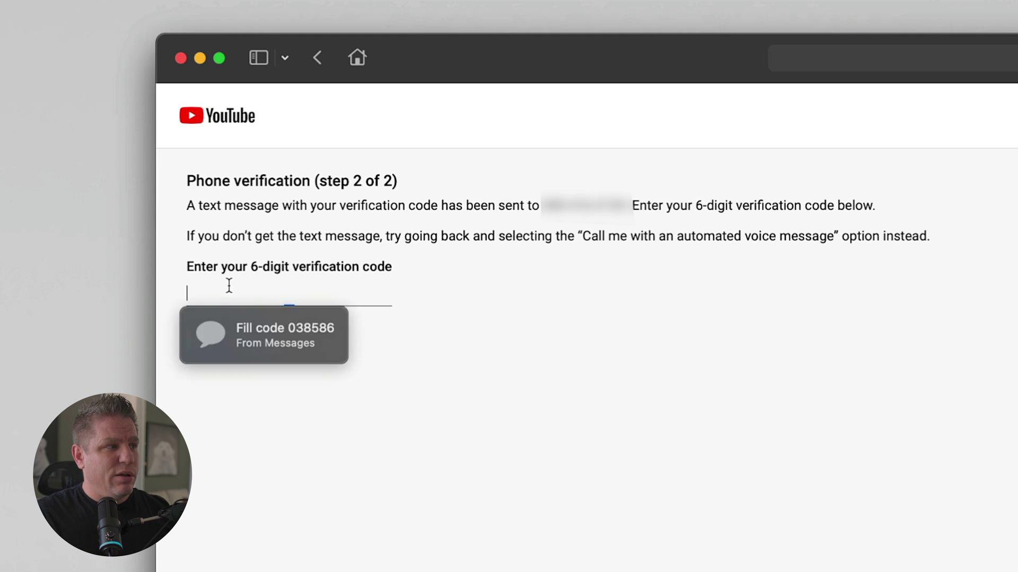
pyautogui.click(273, 330)
pyautogui.click(295, 360)
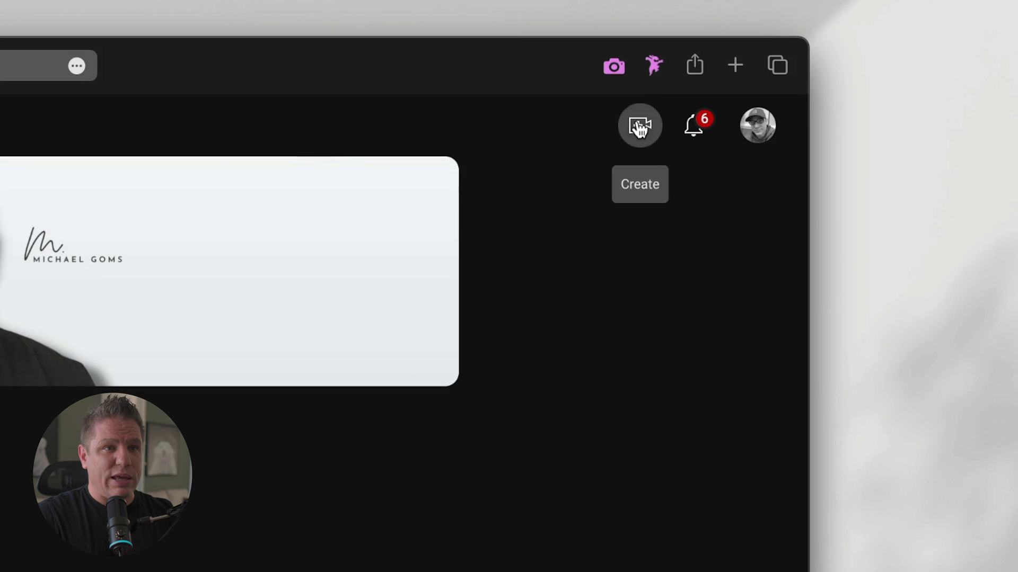
pyautogui.click(840, 63)
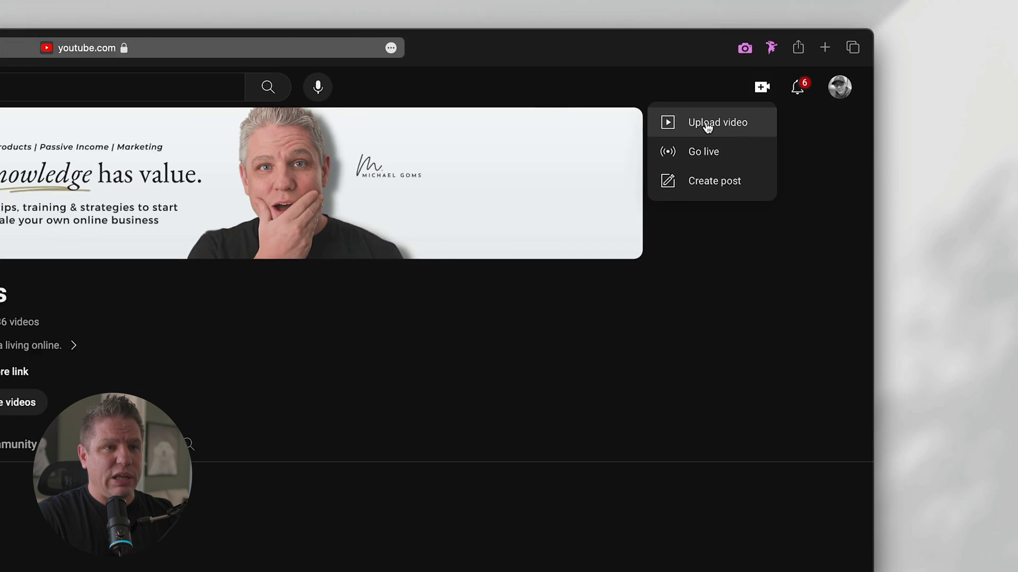
# Upload Offers and Checkout Page - 4K.mov by dragging it from Downloads into the upload dialog.
pyautogui.click(554, 180)
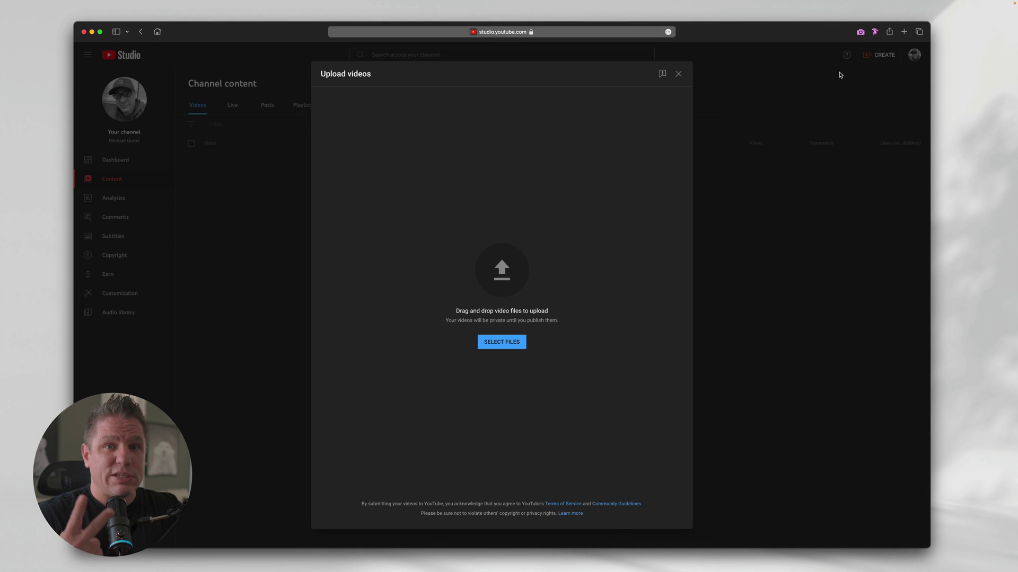
pyautogui.click(513, 344)
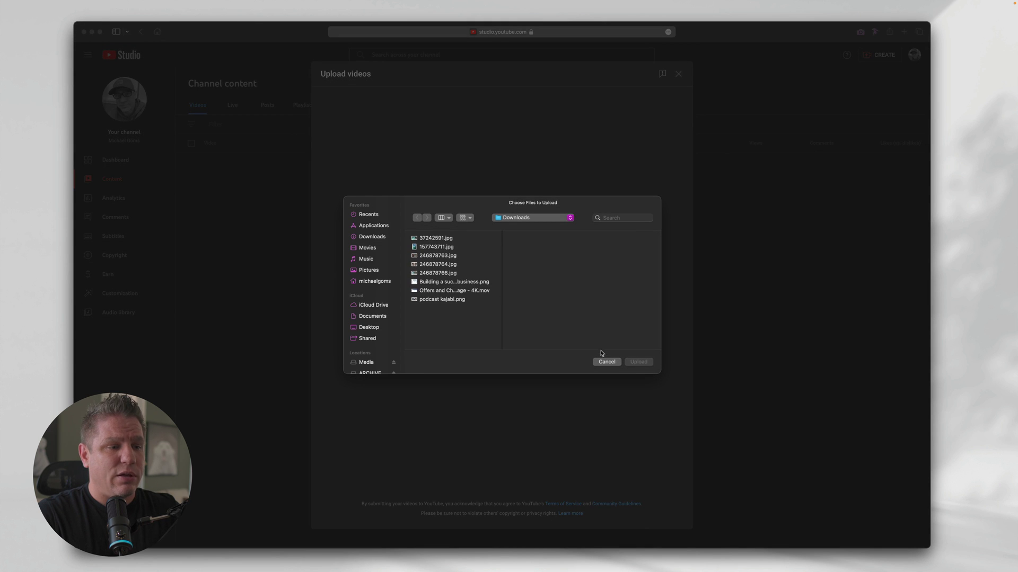
pyautogui.click(606, 361)
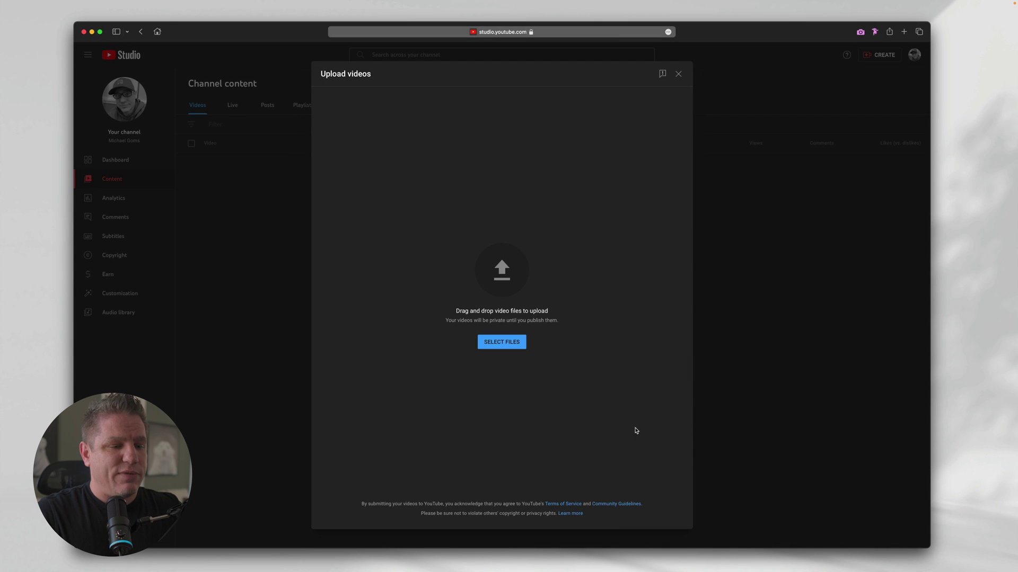
pyautogui.click(770, 561)
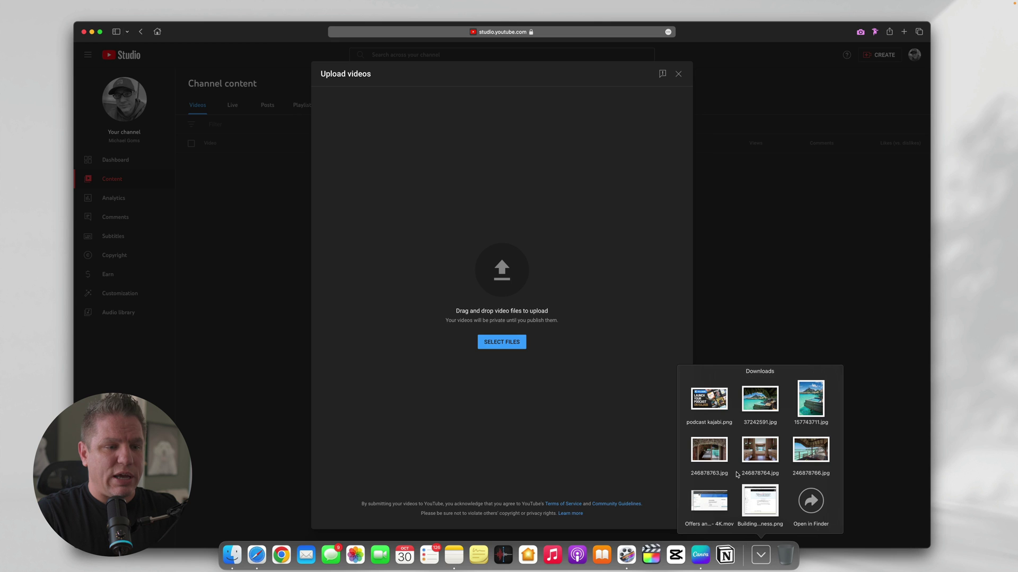
pyautogui.moveTo(722, 504); pyautogui.dragTo(505, 275)
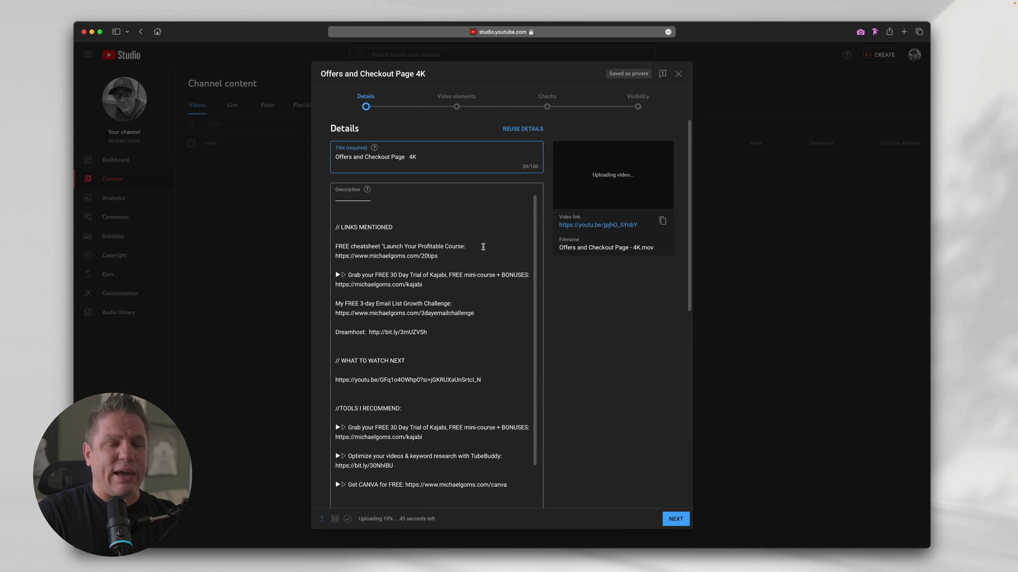
pyautogui.scroll(-10, 498, 256)
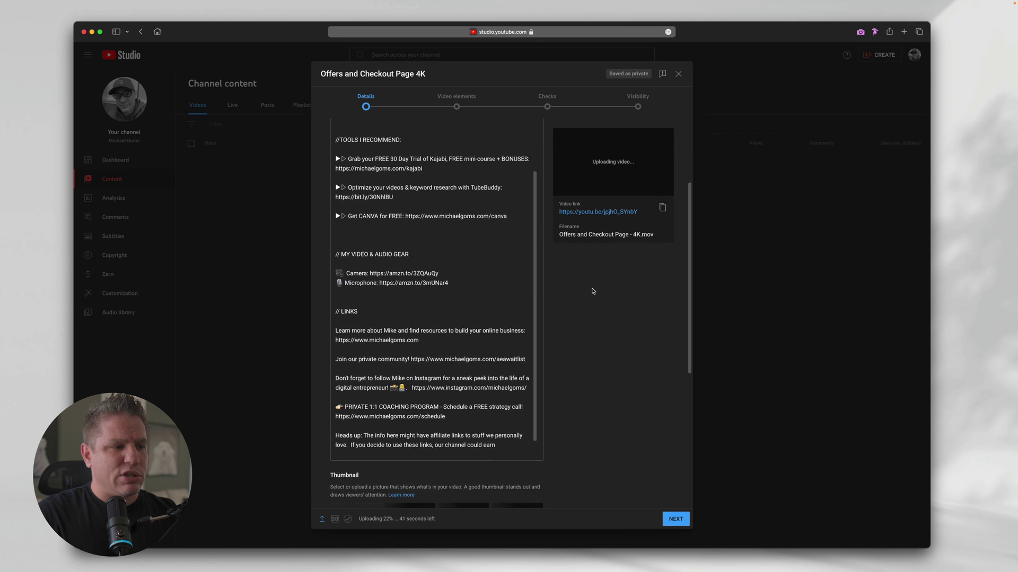
pyautogui.scroll(-3, 593, 291)
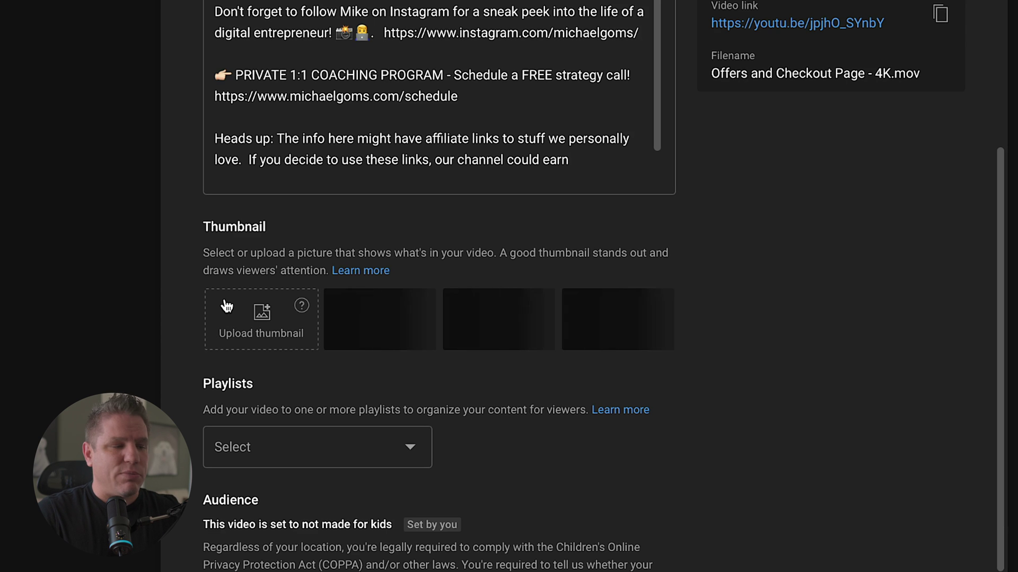
# Upload podcast kajabi.png from Downloads as the new video's thumbnail.
pyautogui.click(260, 332)
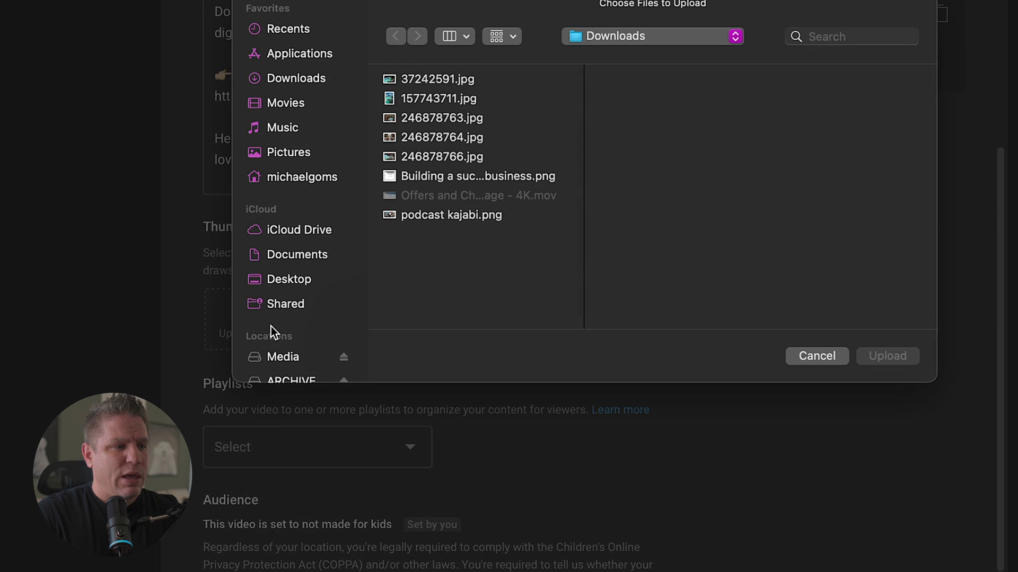
pyautogui.click(465, 216)
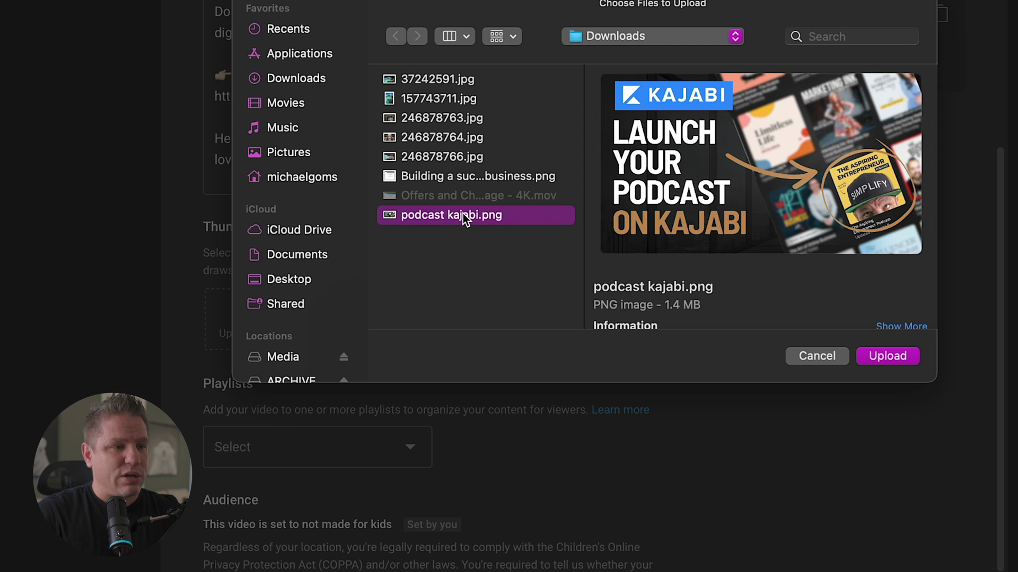
pyautogui.click(890, 358)
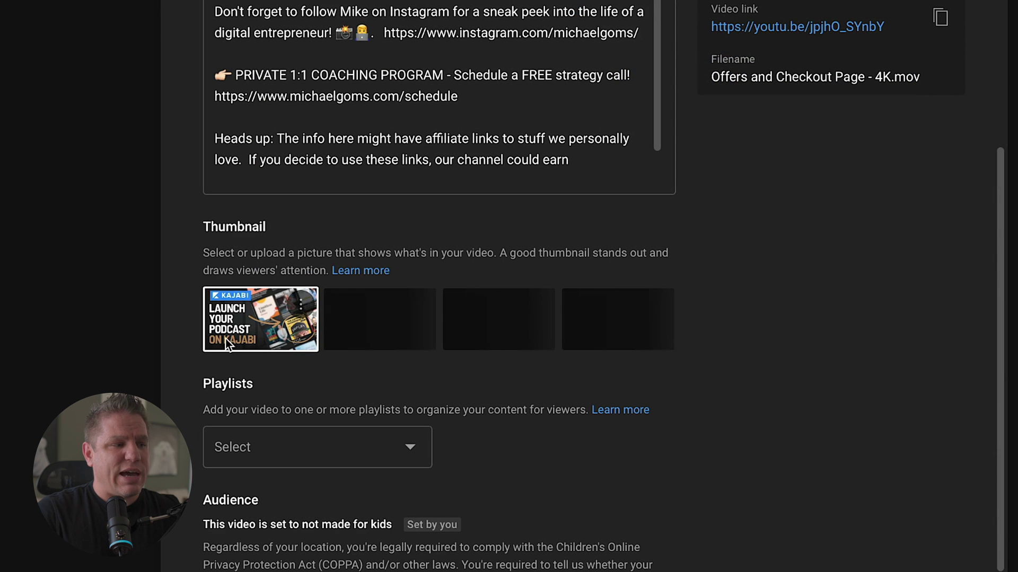
pyautogui.moveTo(266, 320)
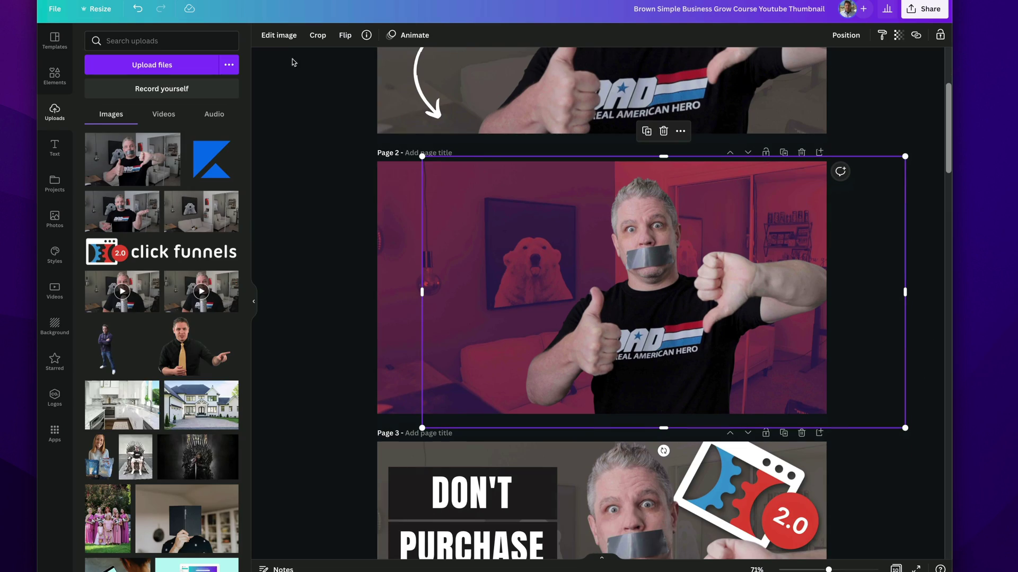
# Open Canva's Edit image Shadows effects, then close the upload details to save the draft.
pyautogui.click(279, 35)
pyautogui.click(227, 448)
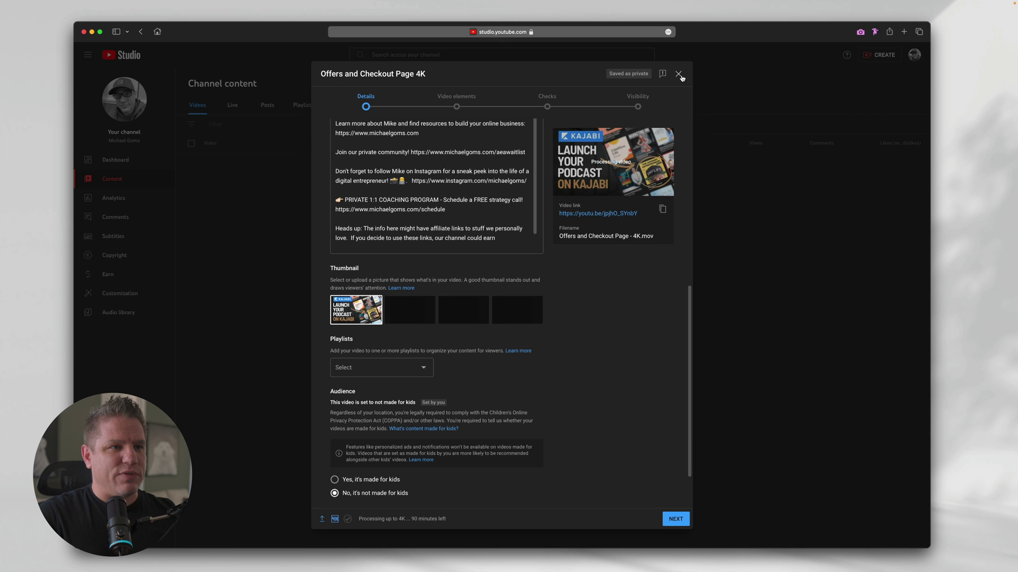
pyautogui.click(680, 76)
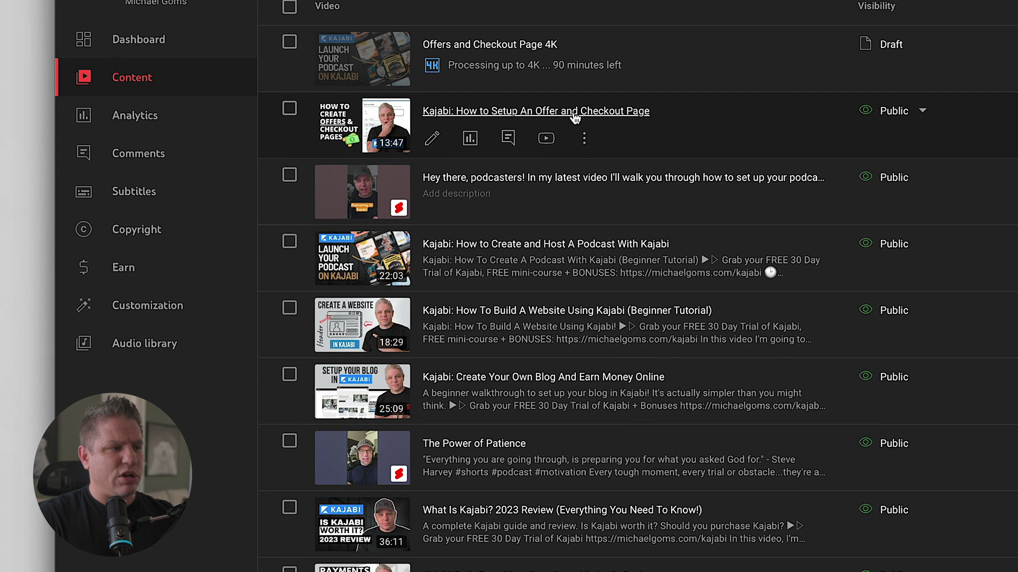
# Open the Kajabi: How to Setup An Offer and Checkout Page video's details and its thumbnail options.
pyautogui.click(433, 144)
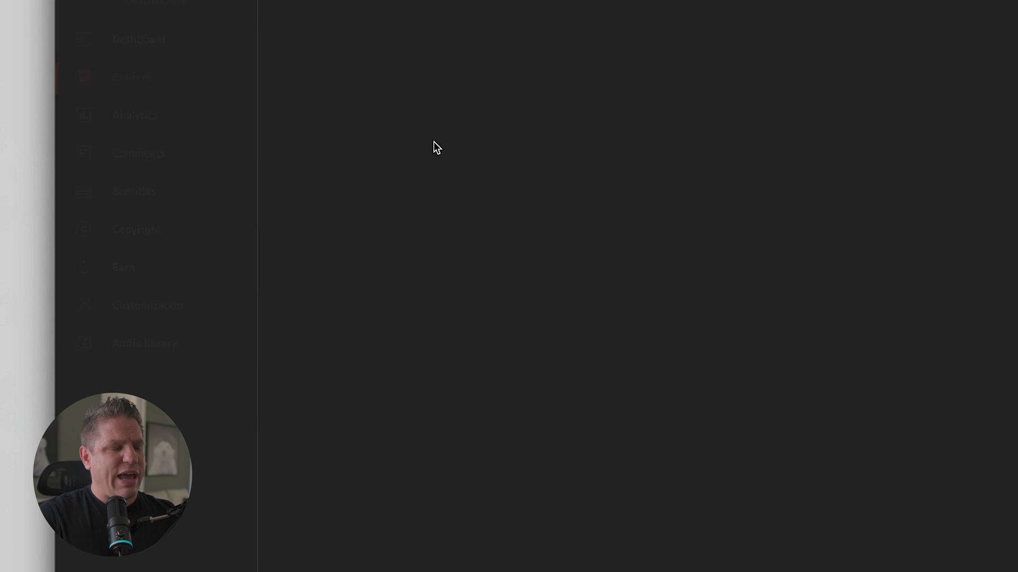
pyautogui.scroll(-3, 933, 453)
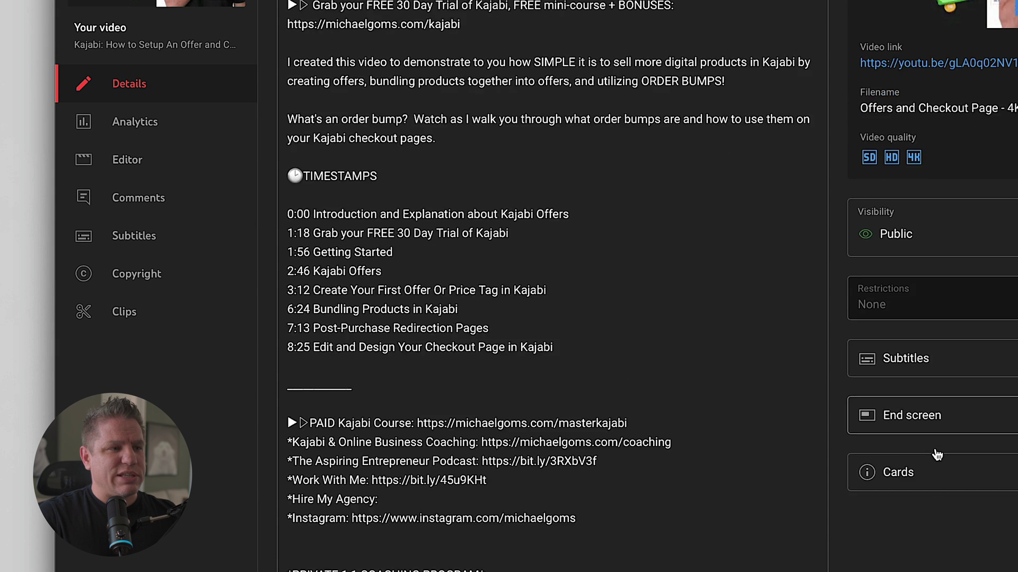
pyautogui.scroll(-6, 935, 448)
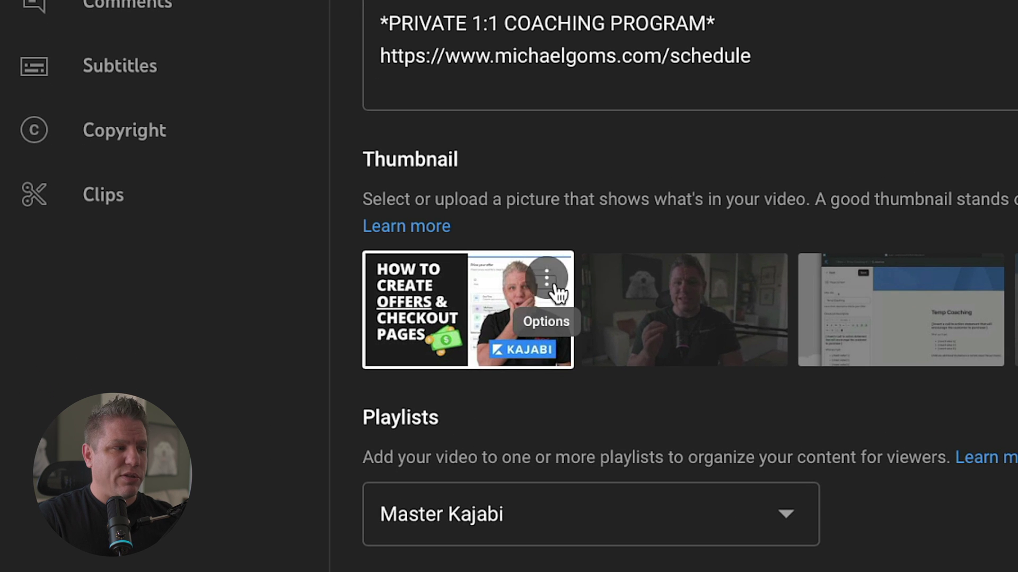
pyautogui.click(554, 292)
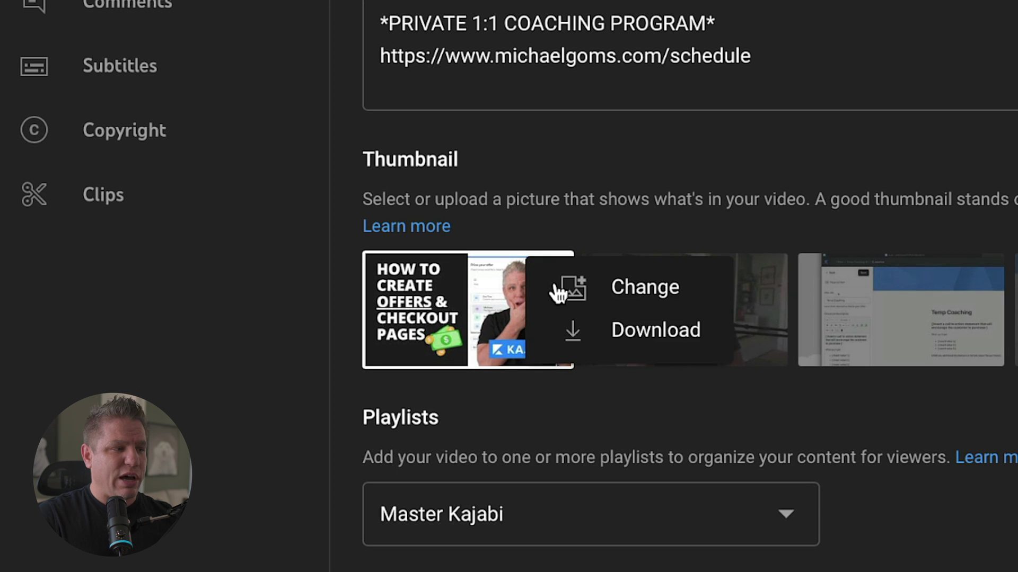
# Choose Change to replace the offer video's current thumbnail.
pyautogui.click(640, 292)
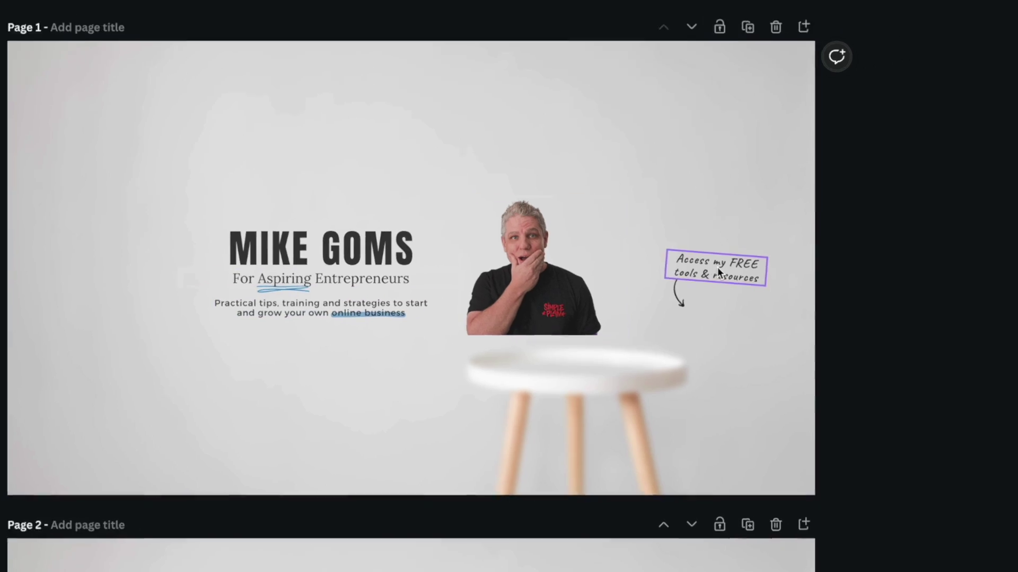
# Open the Share panel for the YouTube Header (2048 × 1152 px) design in Canva.
pyautogui.click(1017, 0)
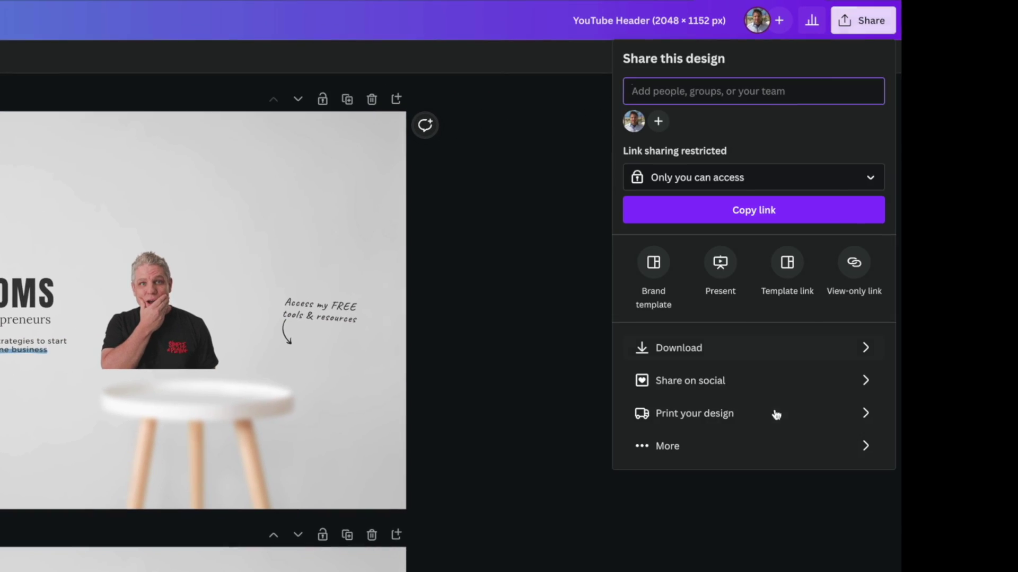